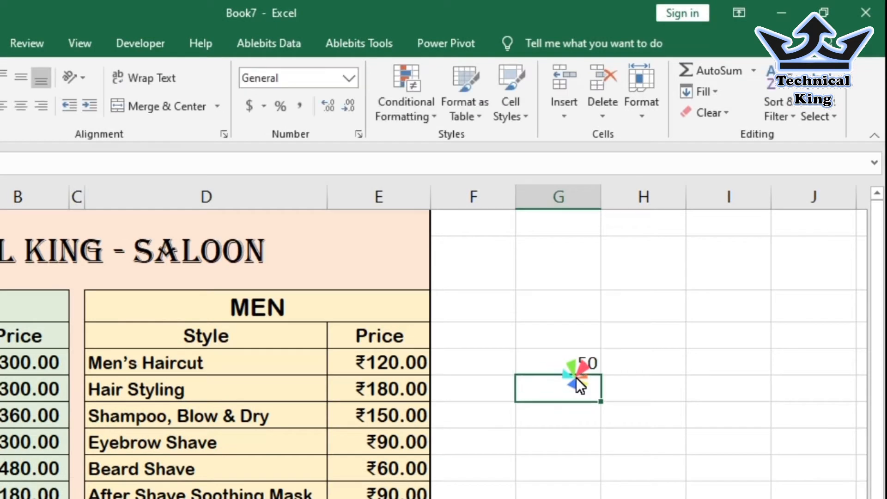
- Apply the Currency number format to cell G5
{"action": "left_click", "coordinate": [565, 362]}
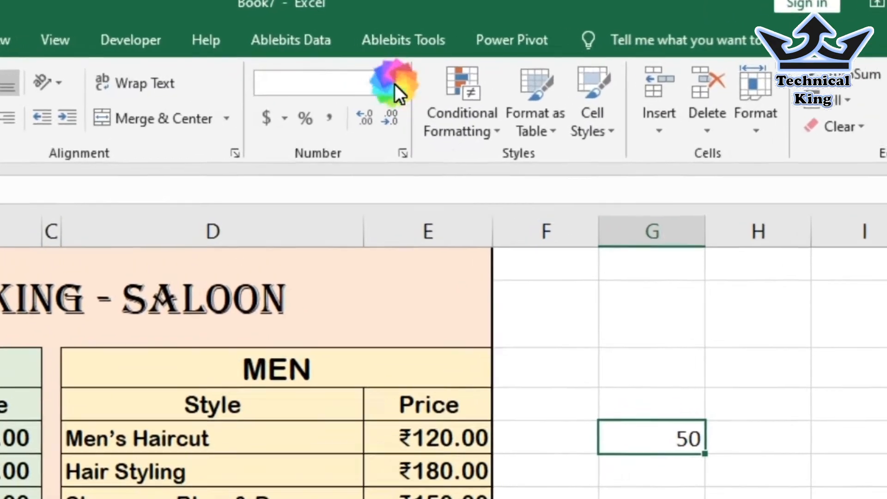
{"action": "left_click", "coordinate": [353, 78]}
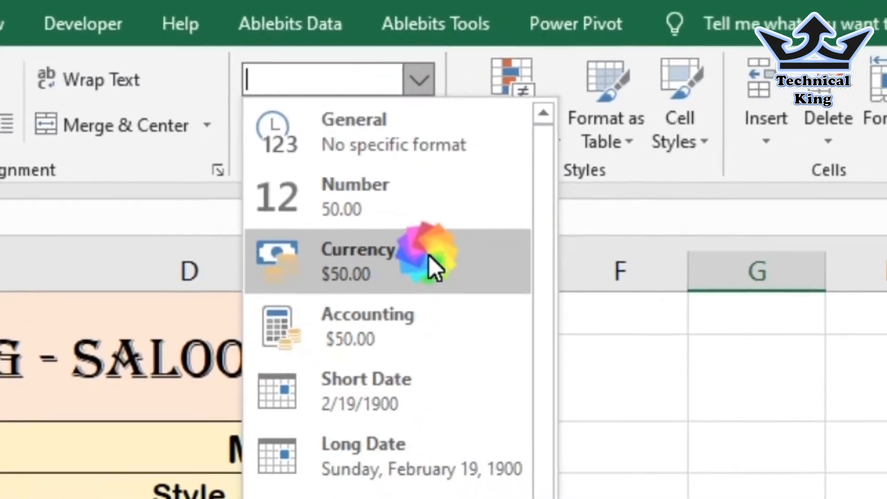
{"action": "left_click", "coordinate": [526, 297]}
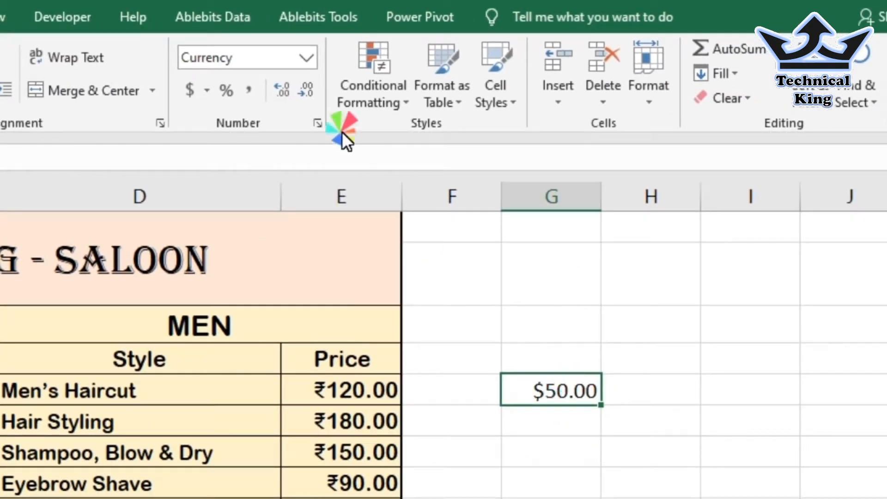
- Change the currency symbol of cell G5 to the Indian rupee (₹) through the detailed number format settings
{"action": "left_click", "coordinate": [307, 58]}
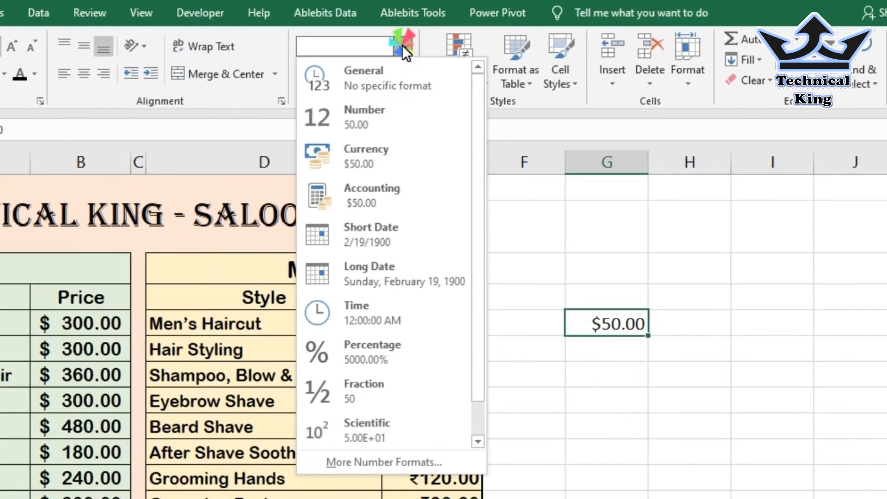
{"action": "left_click", "coordinate": [410, 460]}
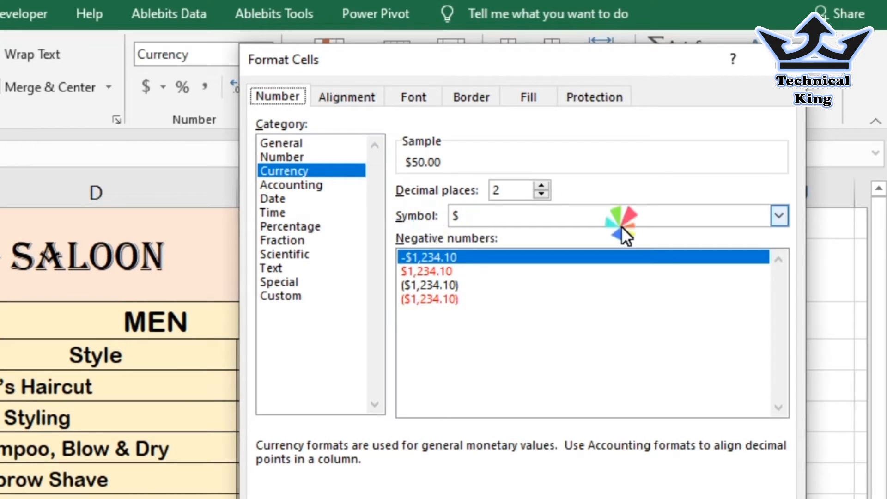
{"action": "left_click", "coordinate": [783, 215]}
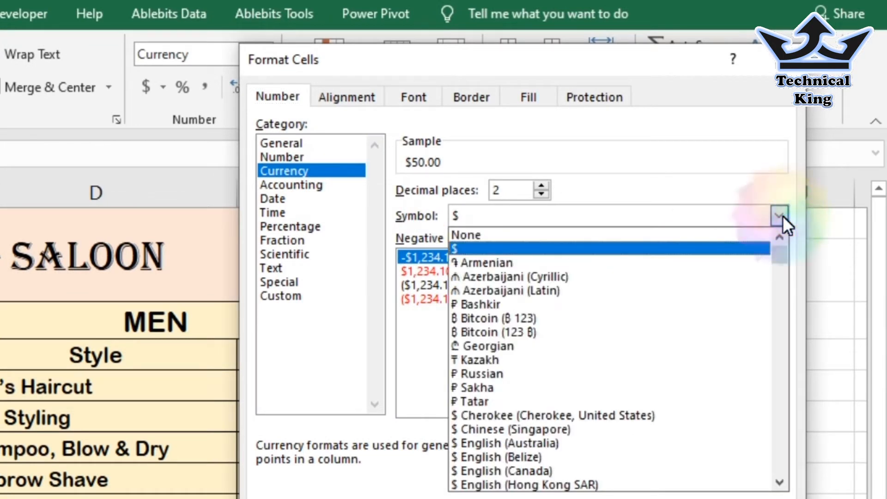
{"action": "key", "text": "Down"}
{"action": "key", "text": "Down"}
{"action": "key", "text": "Down"}
{"action": "key", "text": "Down"}
{"action": "key", "text": "Down"}
{"action": "key", "text": "Down"}
{"action": "key", "text": "Down"}
{"action": "key", "text": "Down"}
{"action": "key", "text": "Down"}
{"action": "key", "text": "Down"}
{"action": "key", "text": "Down"}
{"action": "key", "text": "Down"}
{"action": "key", "text": "Down"}
{"action": "key", "text": "Down"}
{"action": "key", "text": "Down"}
{"action": "key", "text": "Down"}
{"action": "key", "text": "Down"}
{"action": "key", "text": "Down"}
{"action": "key", "text": "Down"}
{"action": "key", "text": "Down"}
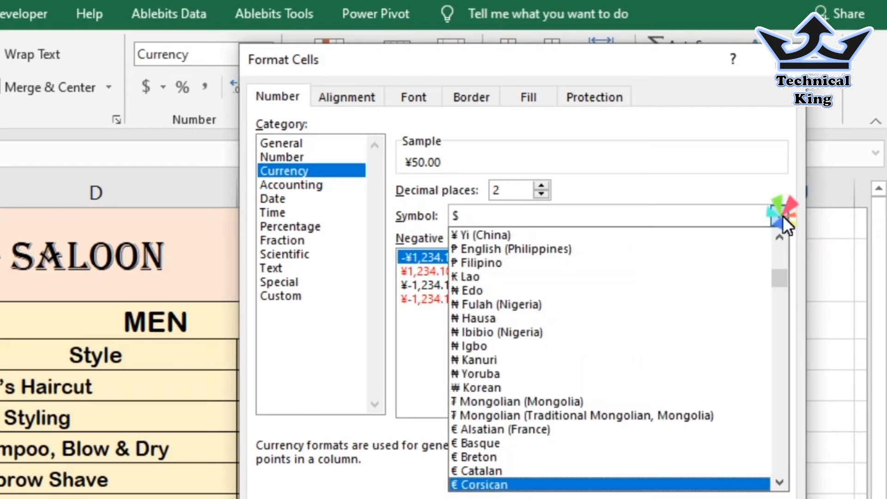
{"action": "key", "text": "Down"}
{"action": "key", "text": "Down"}
{"action": "key", "text": "Down"}
{"action": "key", "text": "Down"}
{"action": "key", "text": "Down"}
{"action": "key", "text": "Down"}
{"action": "key", "text": "Down"}
{"action": "key", "text": "Down"}
{"action": "key", "text": "Down"}
{"action": "key", "text": "Down"}
{"action": "key", "text": "Down"}
{"action": "key", "text": "Down"}
{"action": "key", "text": "Down"}
{"action": "key", "text": "Down"}
{"action": "key", "text": "Down"}
{"action": "key", "text": "Down"}
{"action": "key", "text": "Down"}
{"action": "key", "text": "Down"}
{"action": "key", "text": "Down"}
{"action": "key", "text": "Down"}
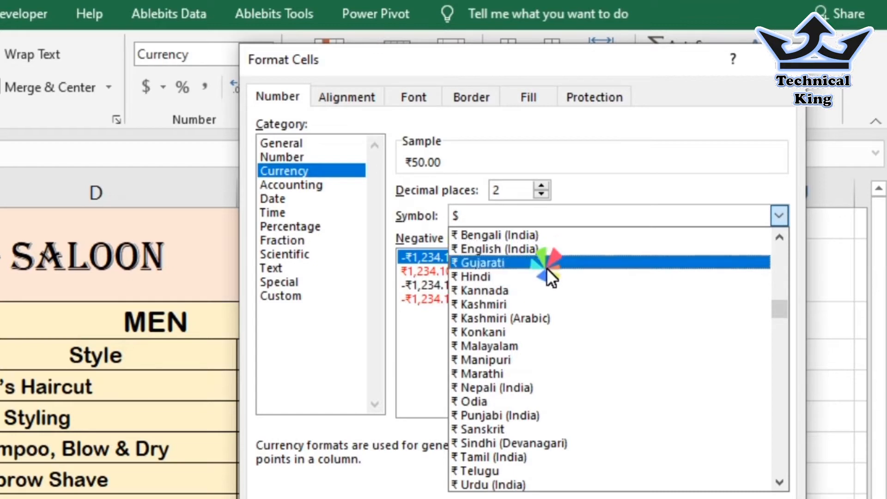
{"action": "left_click", "coordinate": [534, 275]}
{"action": "left_click", "coordinate": [640, 493]}
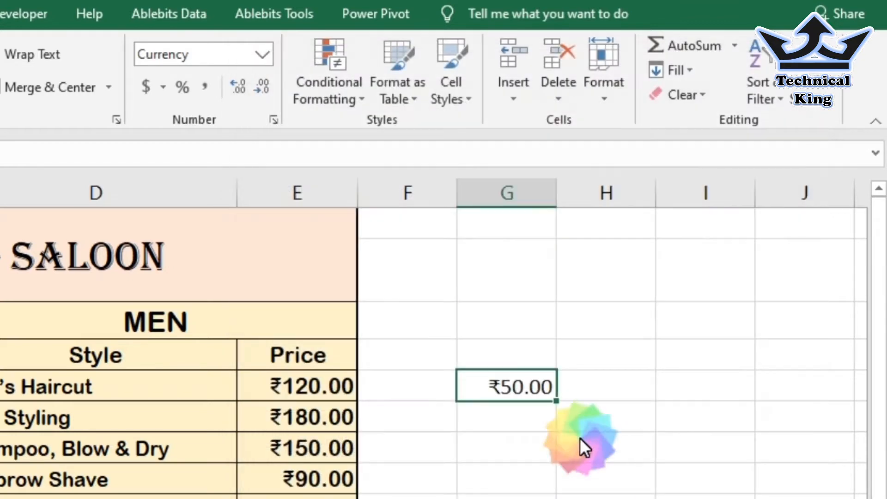
- Reset cell G5 to the General format and reapply the default Currency format
{"action": "left_click", "coordinate": [534, 396]}
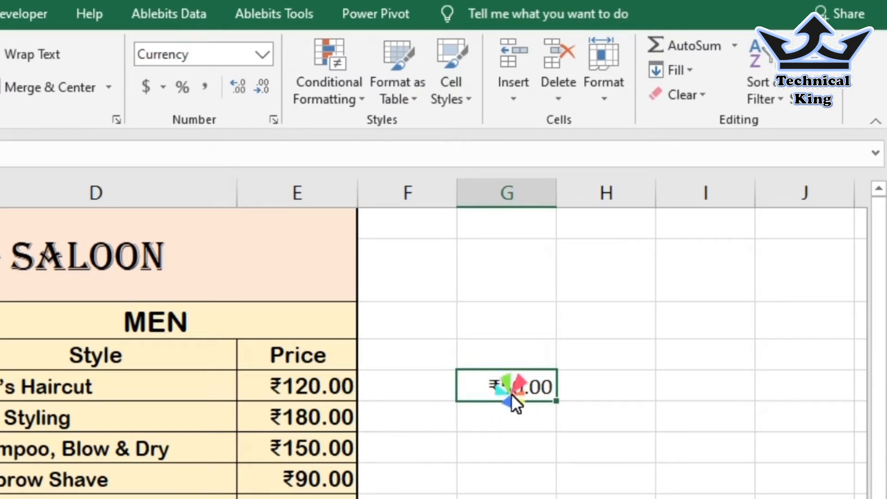
{"action": "left_click", "coordinate": [268, 60]}
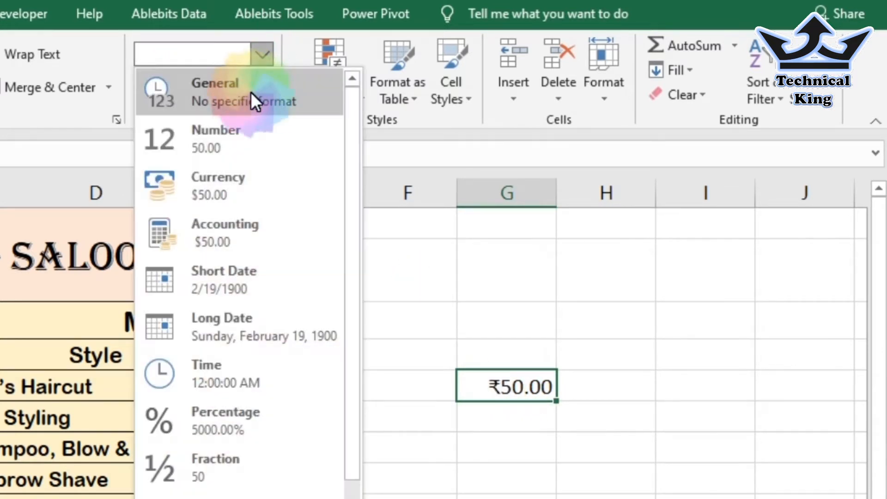
{"action": "left_click", "coordinate": [250, 92]}
{"action": "left_click", "coordinate": [263, 56]}
{"action": "left_click", "coordinate": [239, 183]}
{"action": "left_click", "coordinate": [545, 416]}
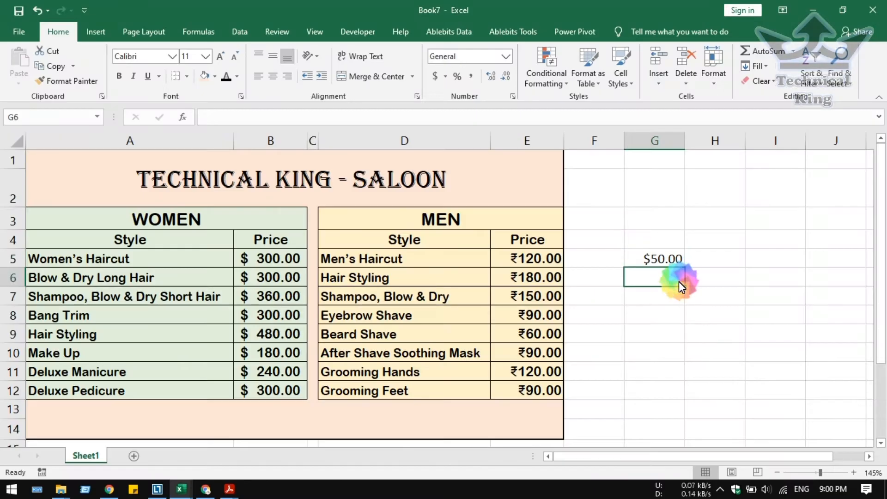
- Switch to the Windows Control Panel and open the Region settings under Clock and Region
{"action": "key", "text": "super"}
{"action": "key", "text": "super"}
{"action": "key", "text": "super"}
{"action": "type", "text": "control pane"}
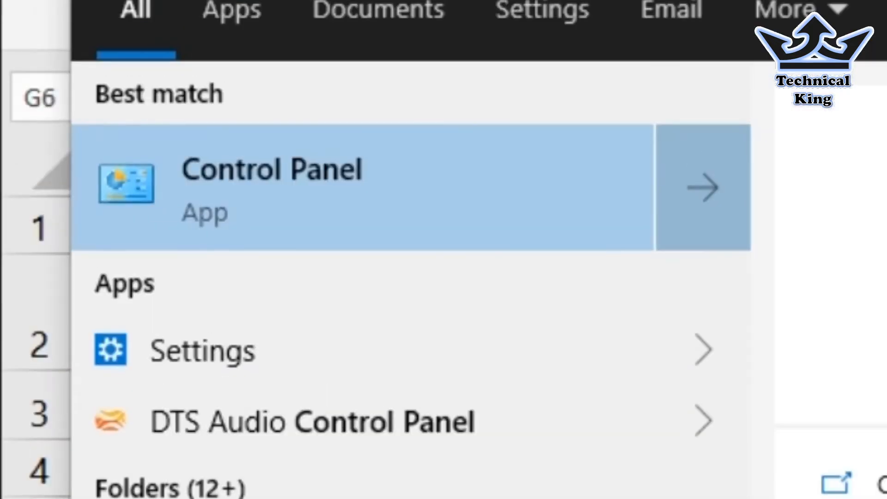
{"action": "left_click", "coordinate": [236, 167]}
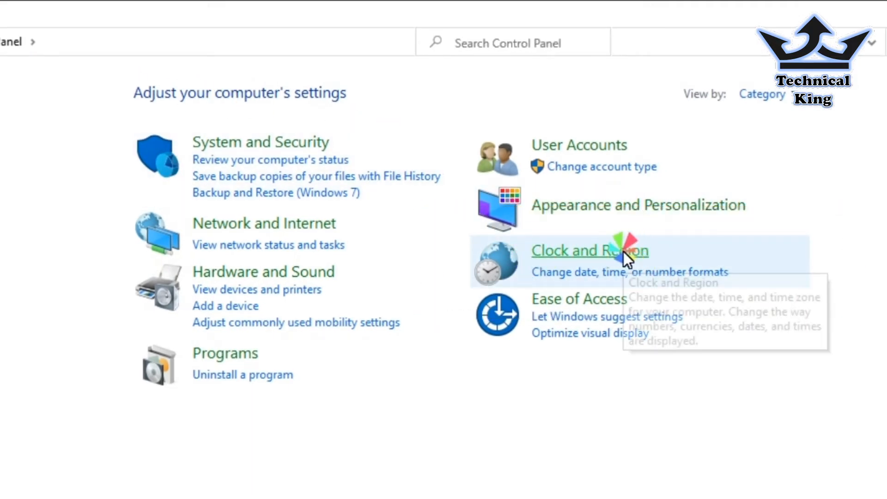
{"action": "left_click", "coordinate": [623, 253]}
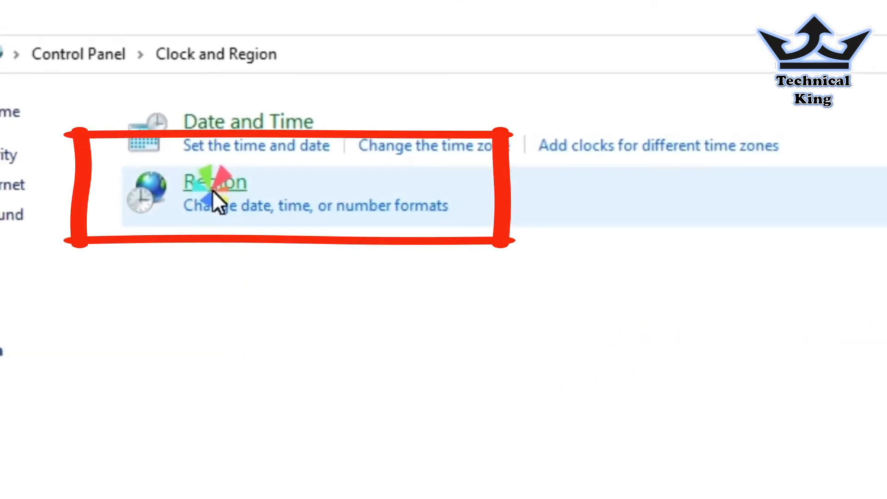
{"action": "left_click", "coordinate": [214, 187]}
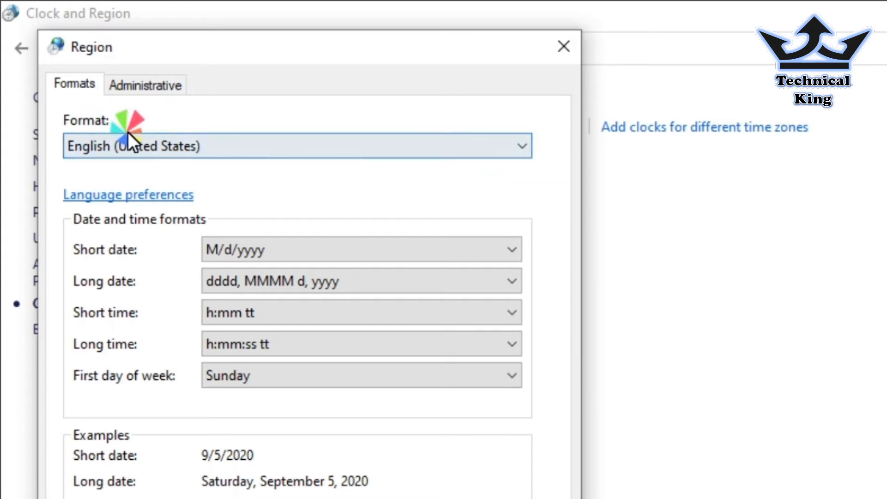
- Set the Windows regional format to English (India)
{"action": "left_click", "coordinate": [310, 143]}
{"action": "scroll", "coordinate": [241, 382], "scroll_direction": "up", "scroll_amount": 10}
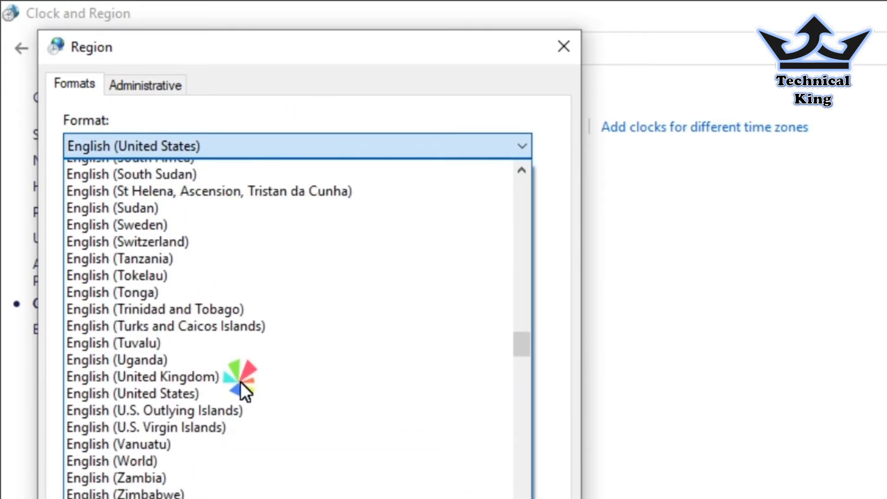
{"action": "scroll", "coordinate": [240, 381], "scroll_direction": "up", "scroll_amount": 9}
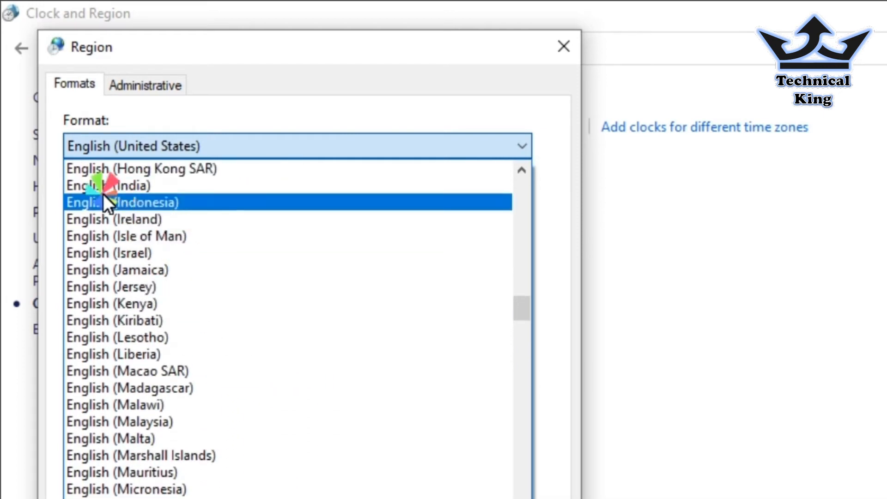
{"action": "left_click", "coordinate": [199, 188]}
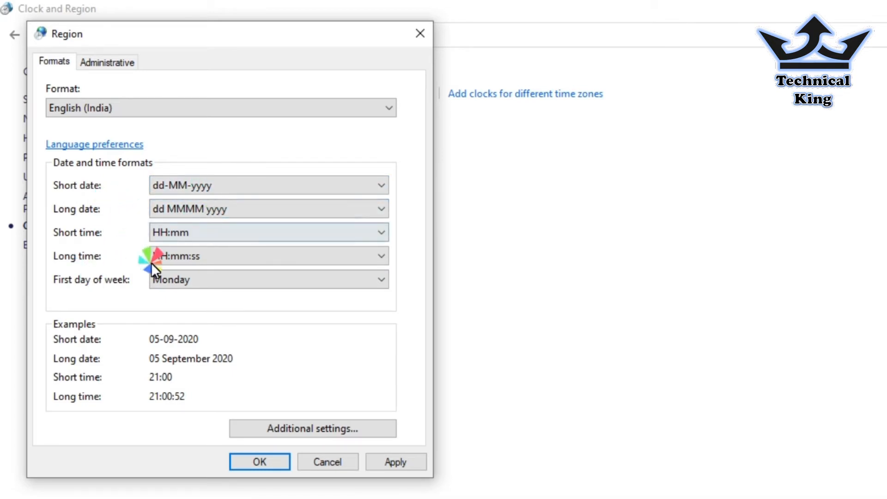
{"action": "left_click", "coordinate": [242, 257]}
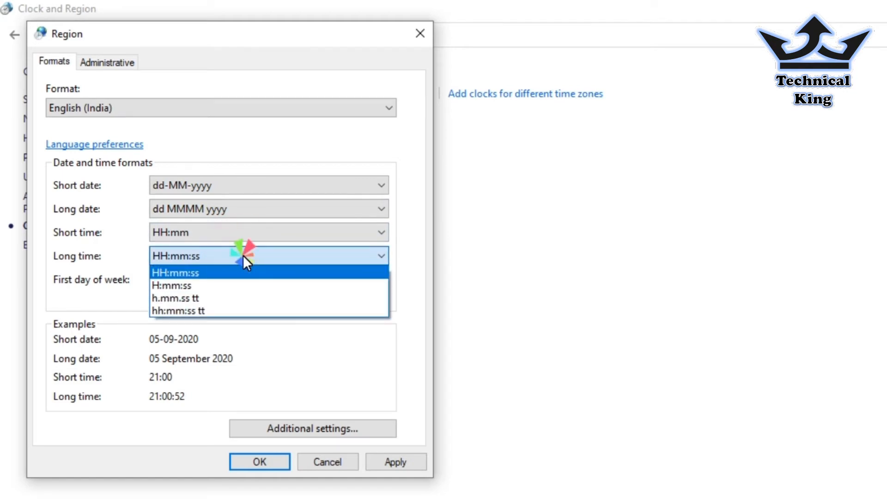
{"action": "left_click", "coordinate": [243, 256]}
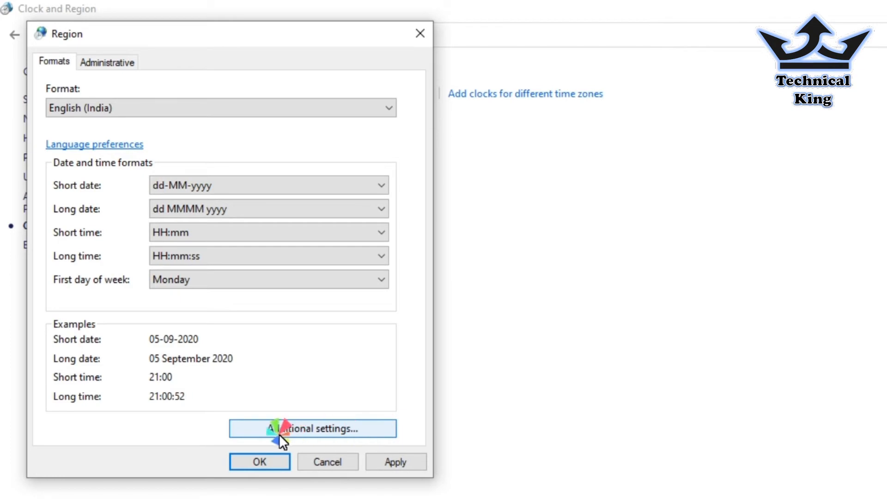
- Choose ₹ as the currency symbol in the additional regional settings and apply all Region changes
{"action": "left_click", "coordinate": [366, 430]}
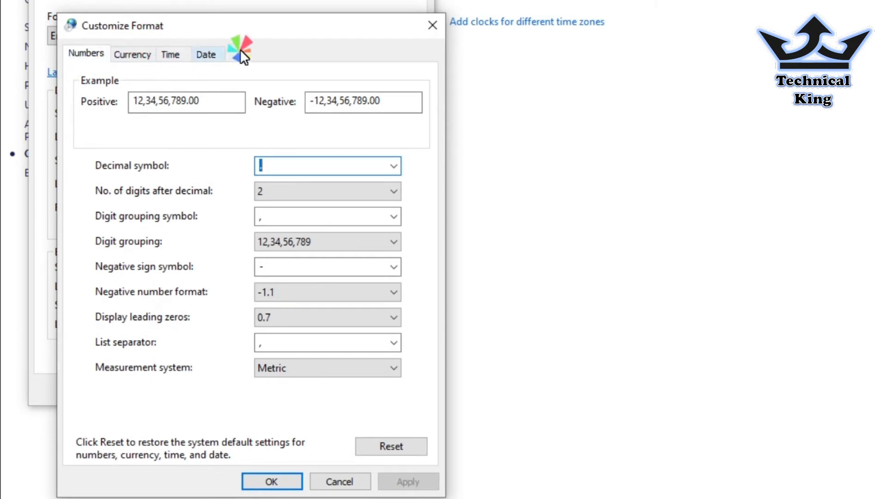
{"action": "left_click", "coordinate": [130, 57]}
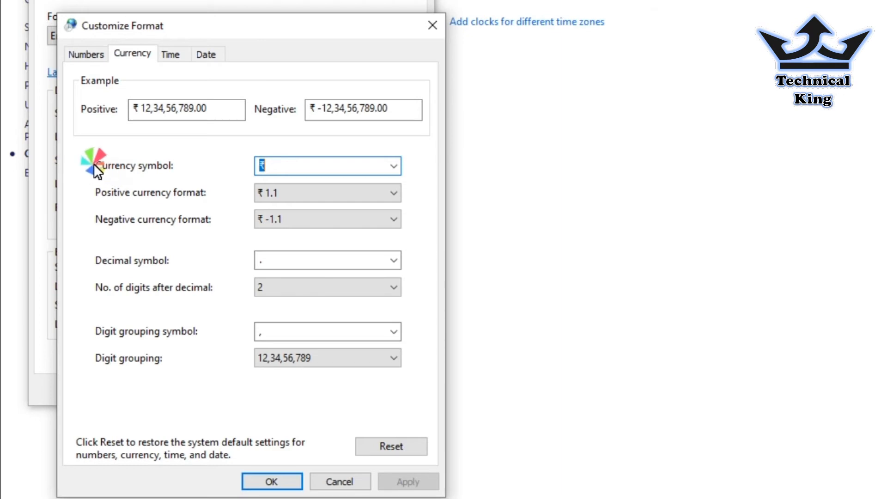
{"action": "left_click", "coordinate": [271, 172]}
{"action": "left_click", "coordinate": [393, 169]}
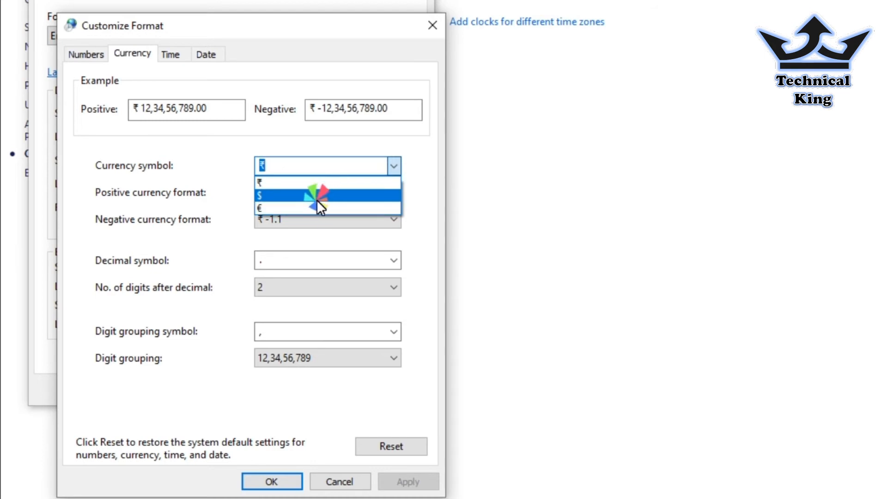
{"action": "left_click", "coordinate": [294, 183]}
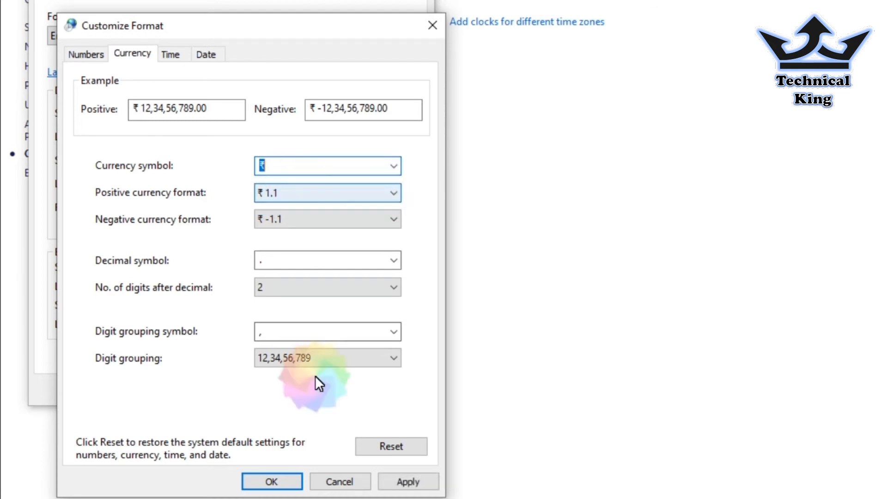
{"action": "left_click", "coordinate": [403, 480]}
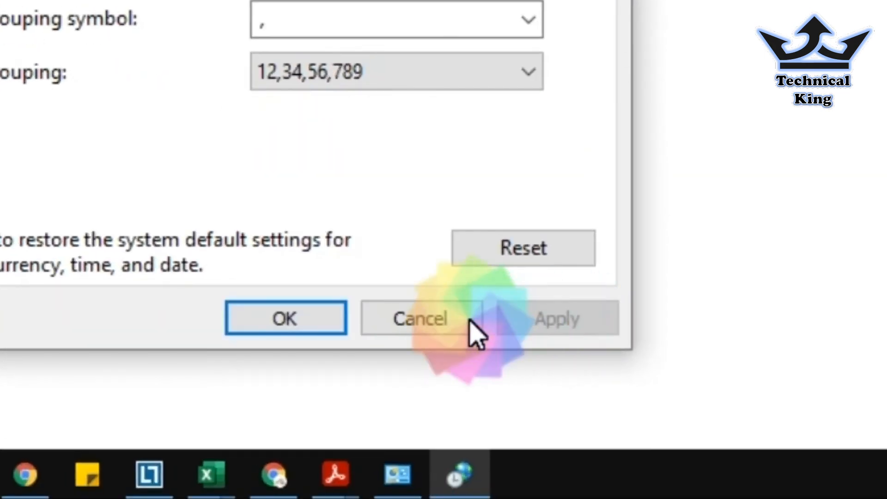
{"action": "left_click", "coordinate": [283, 320]}
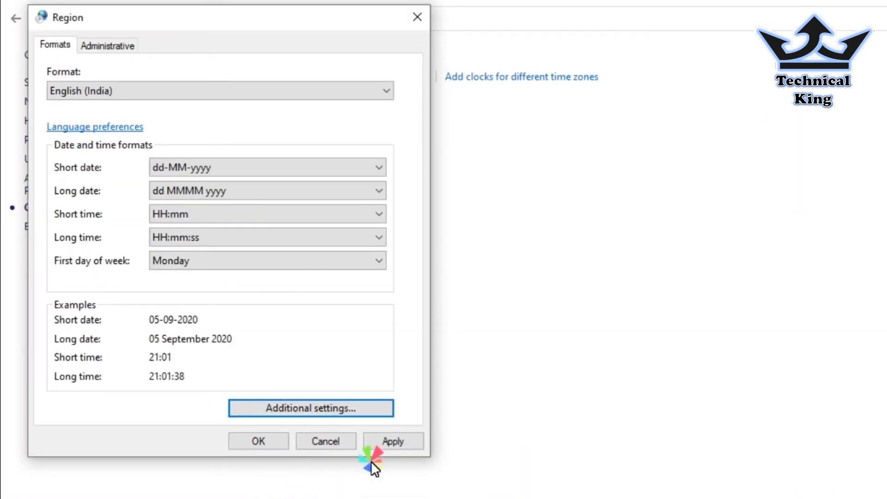
{"action": "left_click", "coordinate": [403, 440]}
{"action": "left_click", "coordinate": [257, 440]}
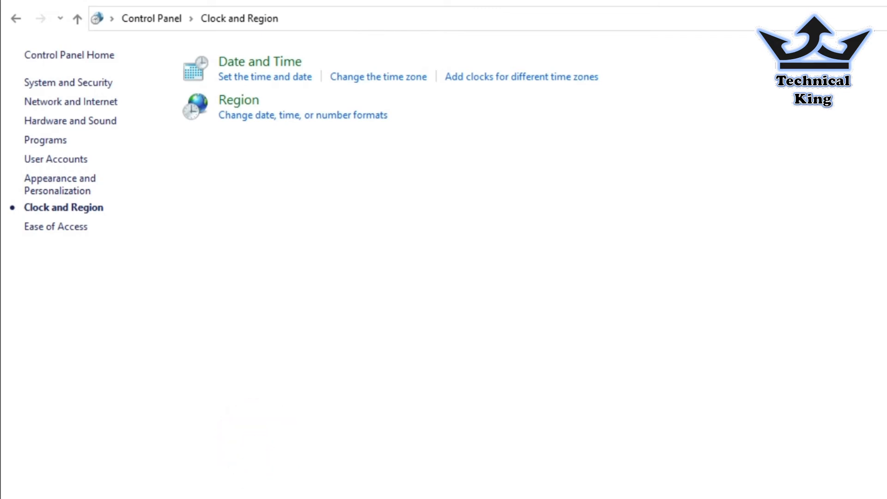
- Switch back to Excel and apply the default Accounting currency format to the women's prices in B5:B12
{"action": "left_click", "coordinate": [569, 486]}
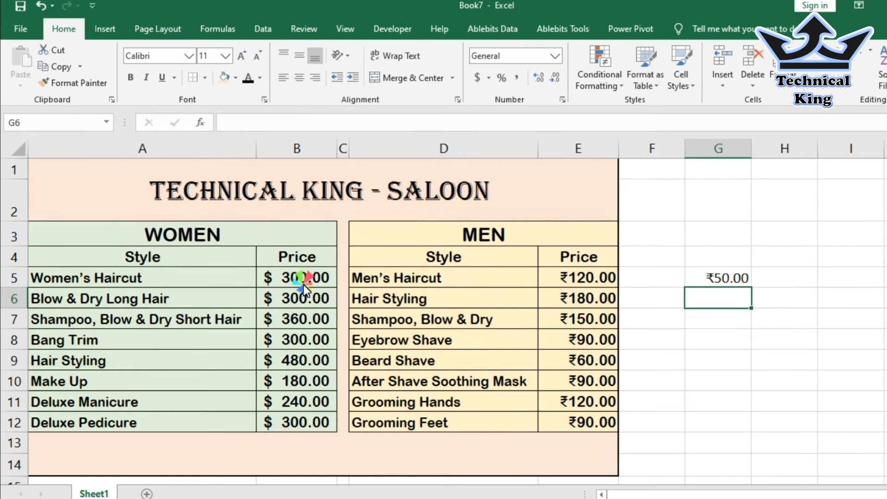
{"action": "left_click_drag", "start_coordinate": [343, 309], "coordinate": [327, 385]}
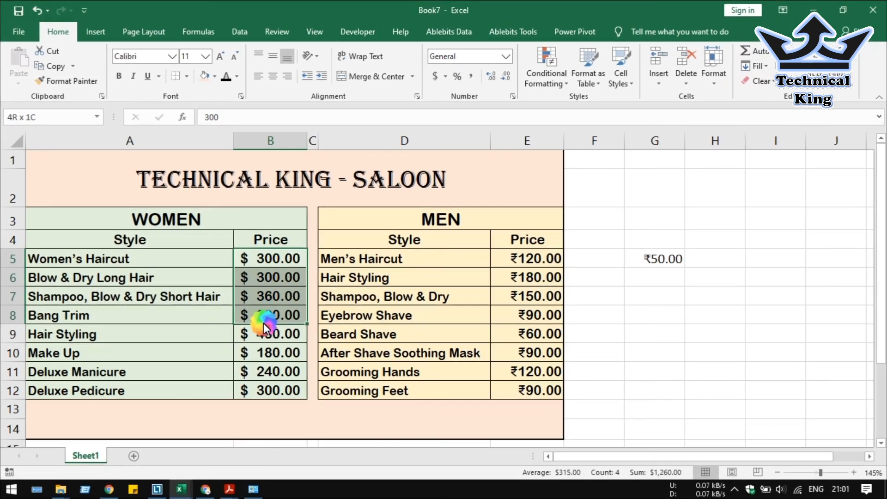
{"action": "left_click_drag", "start_coordinate": [264, 324], "coordinate": [255, 388]}
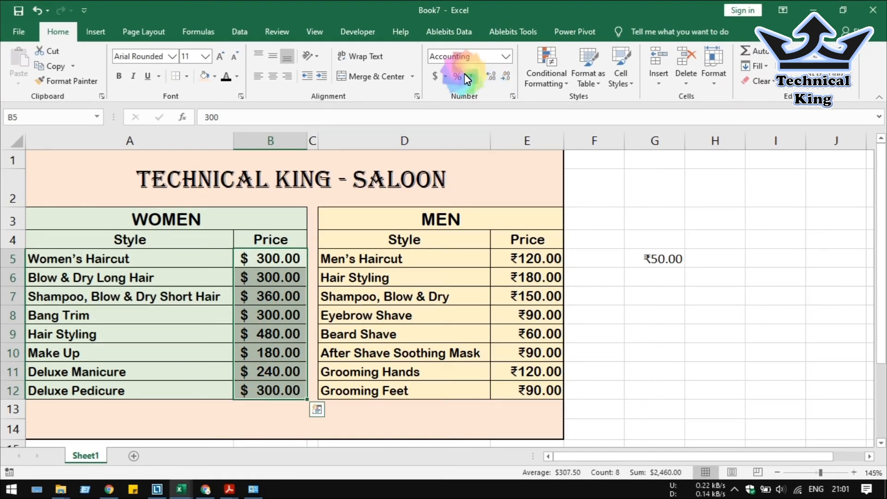
{"action": "left_click", "coordinate": [436, 78]}
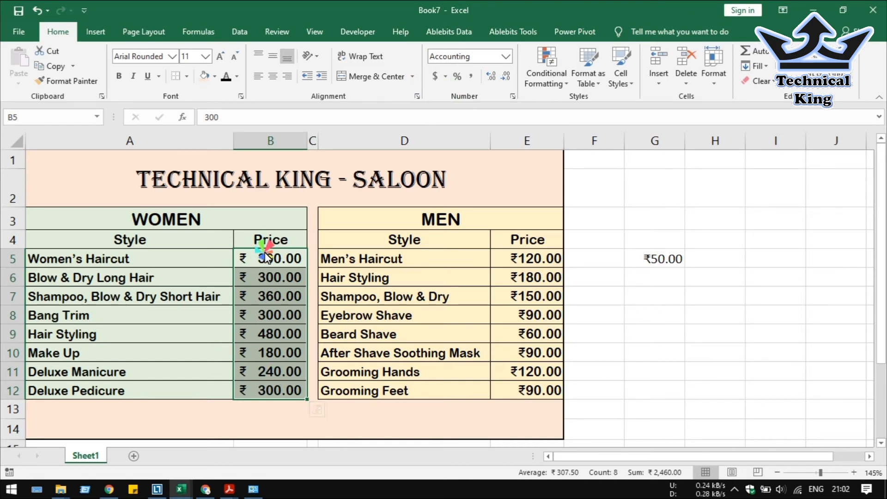
- Enter 80 in cell G9 and apply the default Accounting currency format to it
{"action": "left_click", "coordinate": [661, 330]}
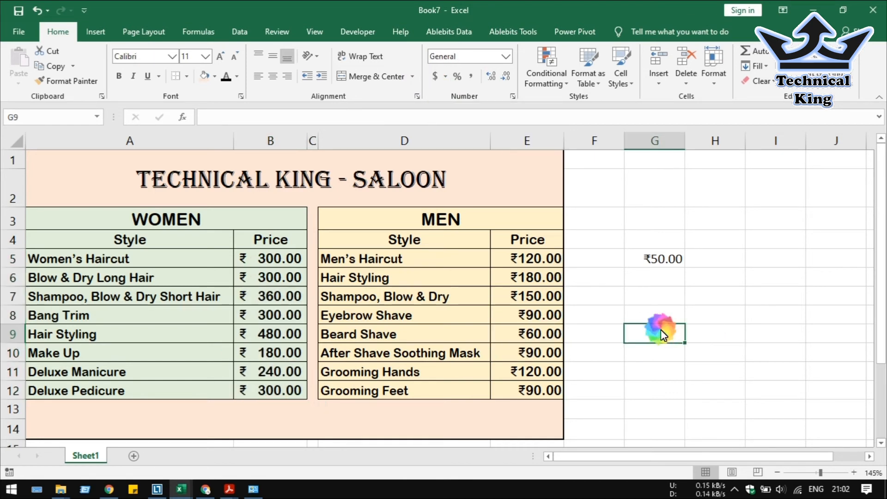
{"action": "type", "text": "80"}
{"action": "key", "text": "Return"}
{"action": "left_click", "coordinate": [661, 329]}
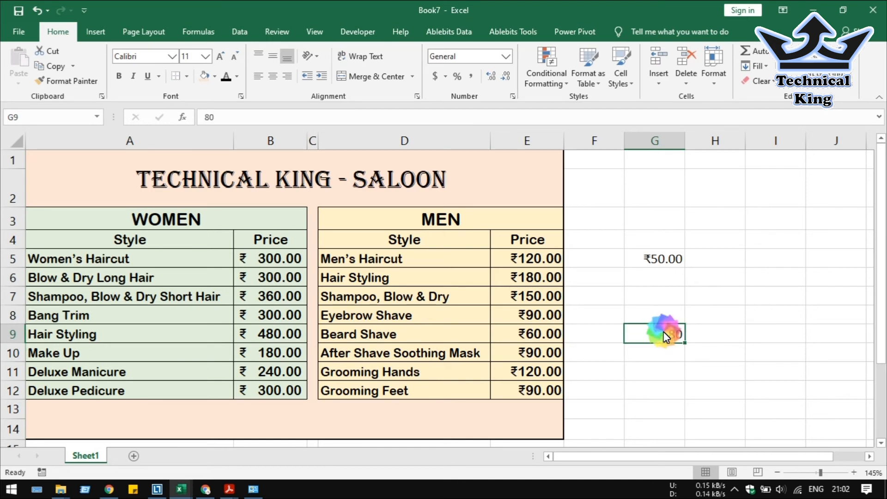
{"action": "left_click", "coordinate": [435, 74]}
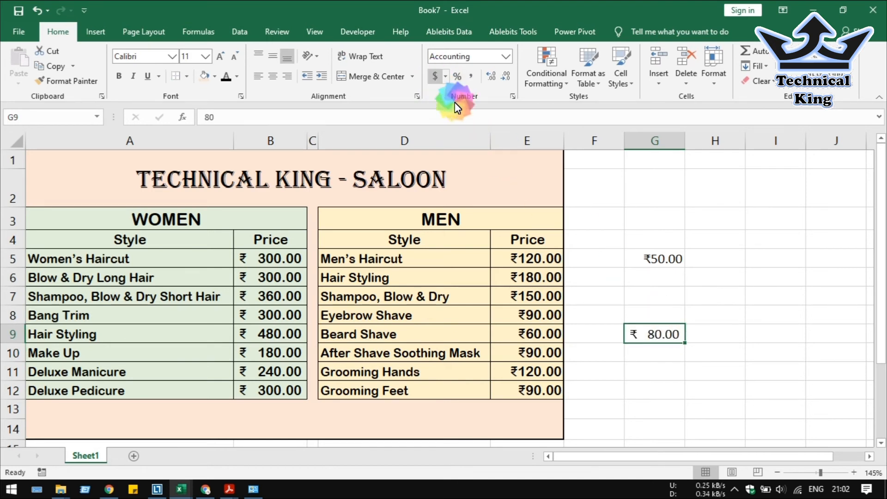
- Enter 809 in cell H4 and apply the default Currency number format to it
{"action": "left_click", "coordinate": [741, 236]}
{"action": "type", "text": "809"}
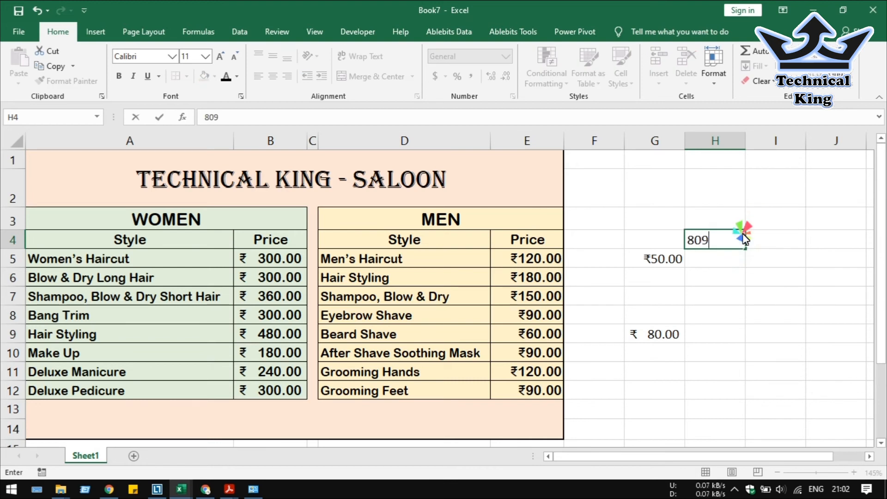
{"action": "key", "text": "Return"}
{"action": "left_click", "coordinate": [741, 238]}
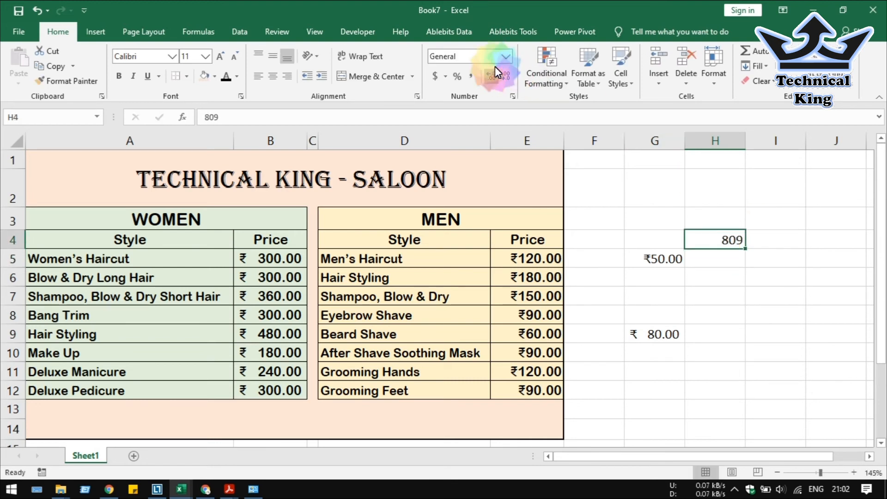
{"action": "left_click", "coordinate": [506, 55]}
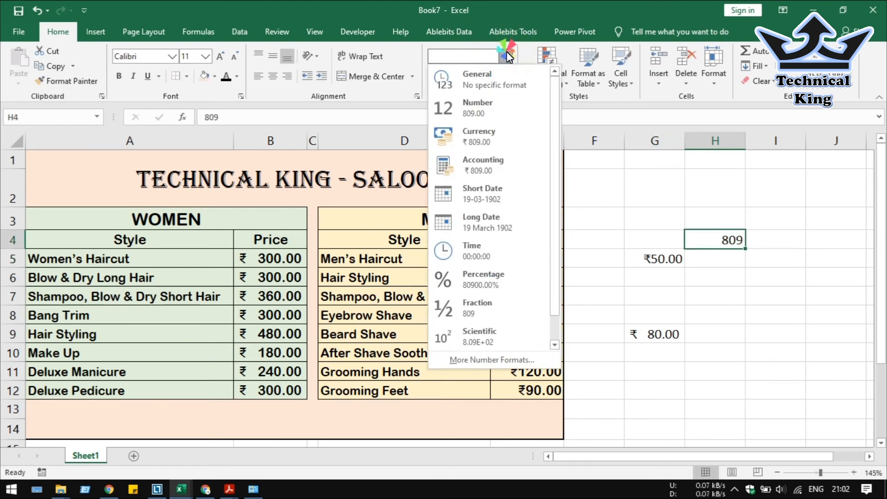
{"action": "left_click", "coordinate": [495, 134]}
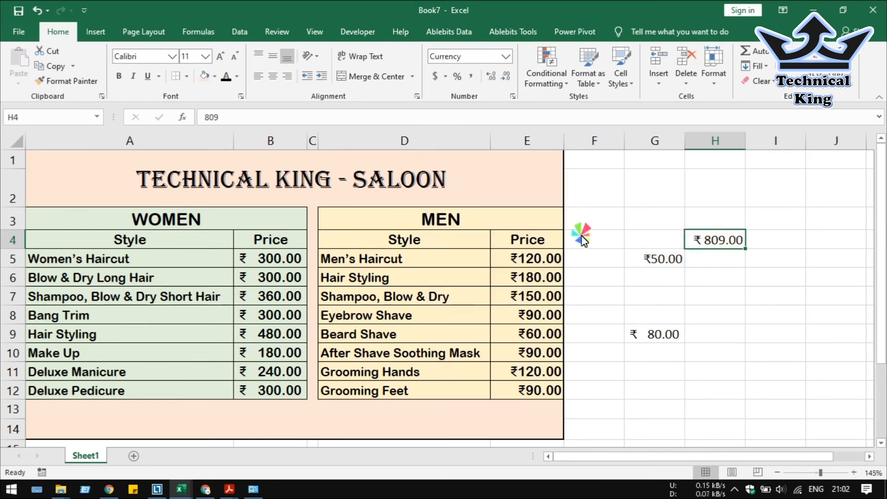
{"action": "left_click_drag", "start_coordinate": [339, 162], "coordinate": [754, 432]}
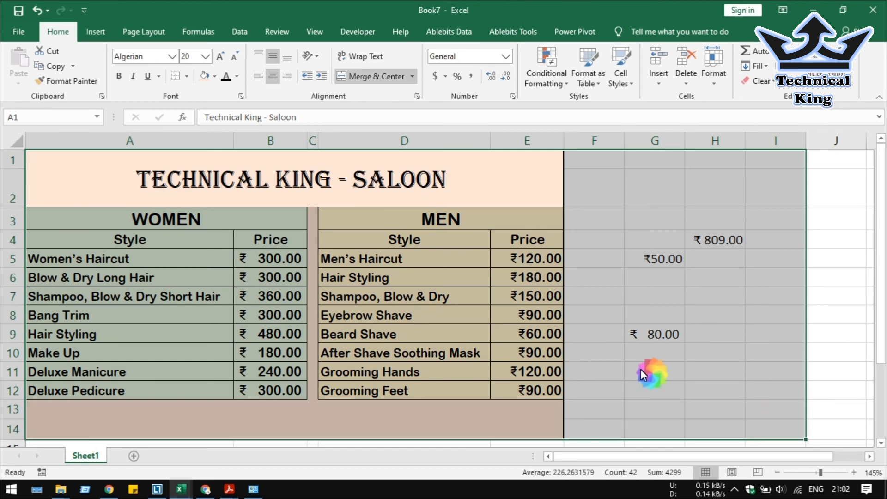
{"action": "left_click", "coordinate": [413, 262]}
{"action": "left_click_drag", "start_coordinate": [275, 259], "coordinate": [276, 388]}
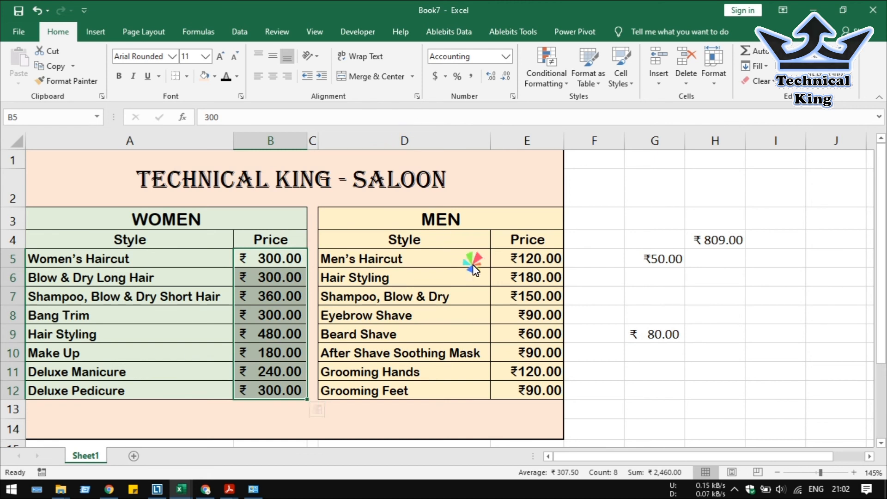
{"action": "left_click_drag", "start_coordinate": [539, 259], "coordinate": [552, 395]}
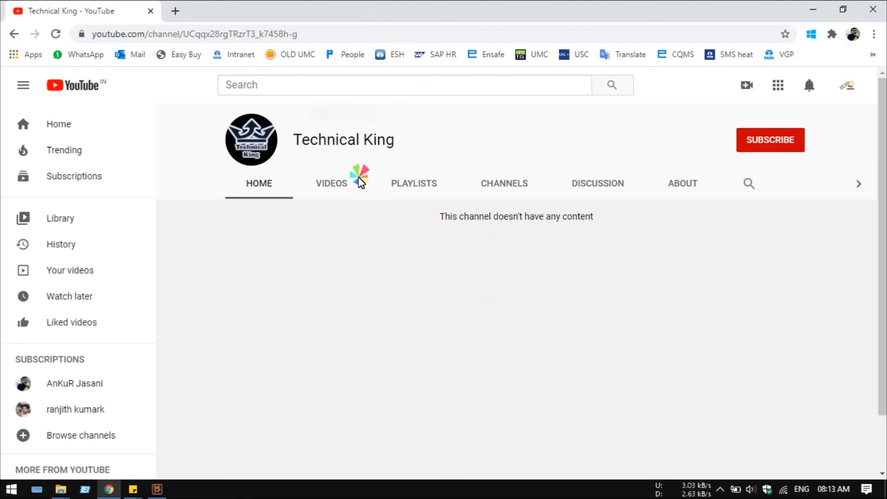
- On the Technical King YouTube channel page, subscribe to the channel and set its notifications to All
{"action": "left_click", "coordinate": [571, 194]}
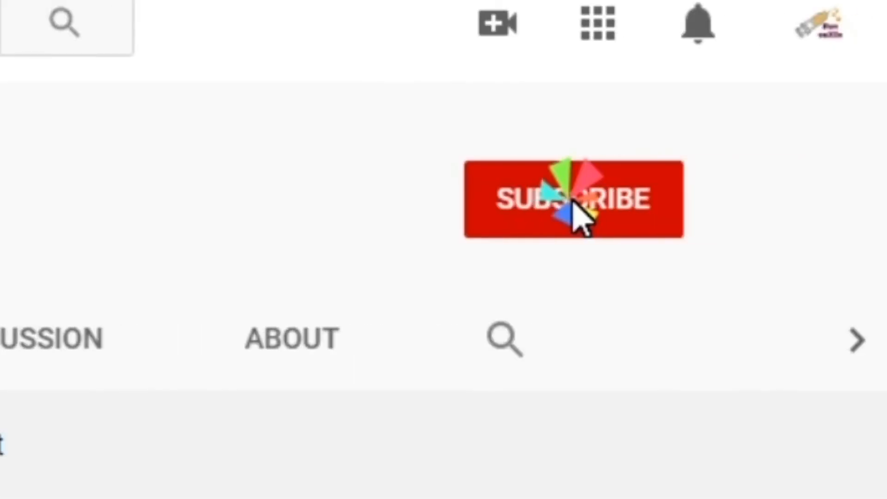
{"action": "left_click", "coordinate": [653, 208]}
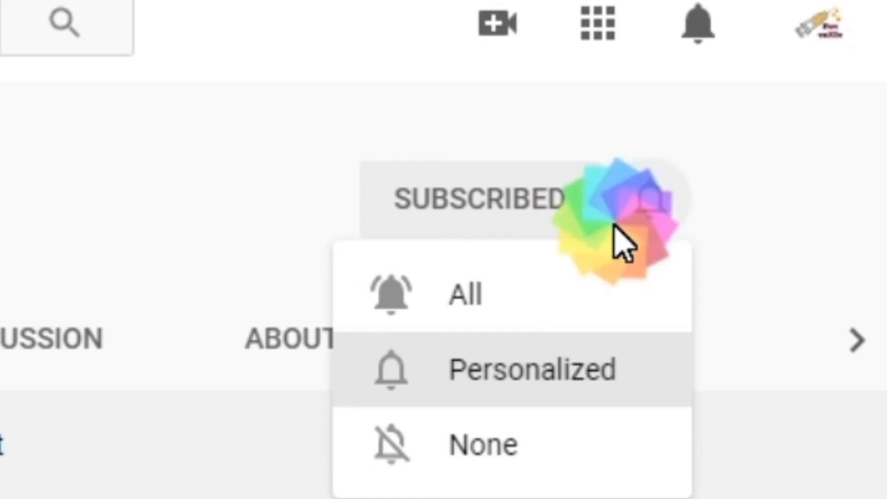
{"action": "left_click", "coordinate": [460, 296]}
{"action": "left_click", "coordinate": [302, 278]}
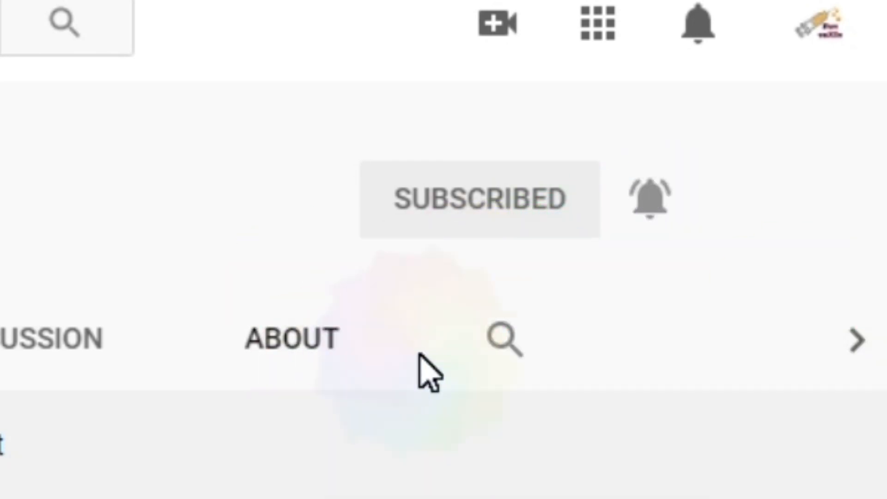